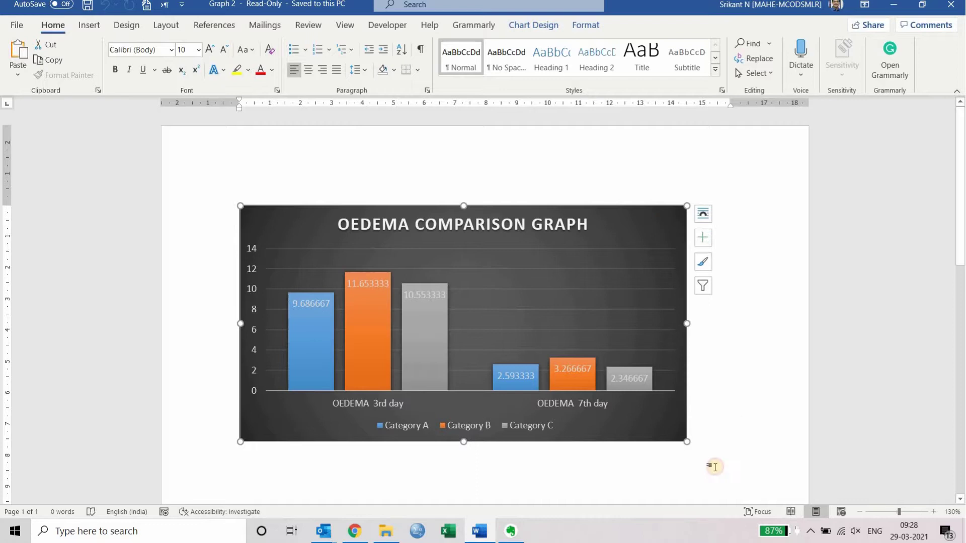
Step: Inspect the chart's data labels, bars, title and legend, then enlarge the chart from its bottom-right corner
click(715, 441)
click(666, 431)
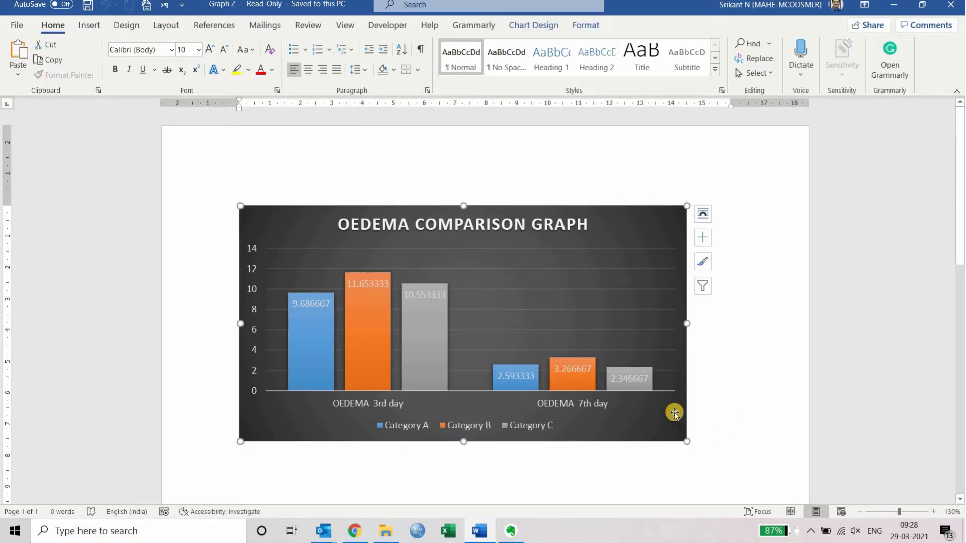
click(578, 372)
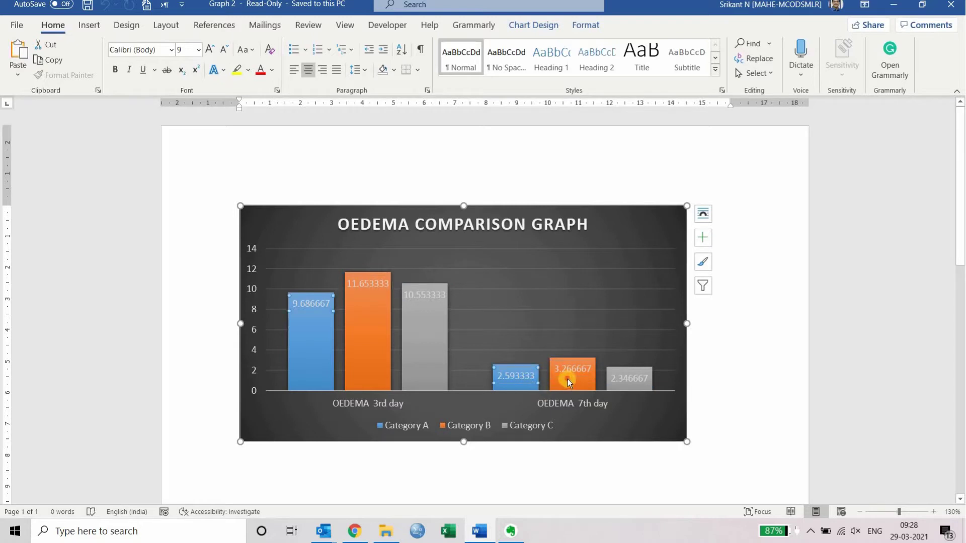
click(574, 380)
click(542, 228)
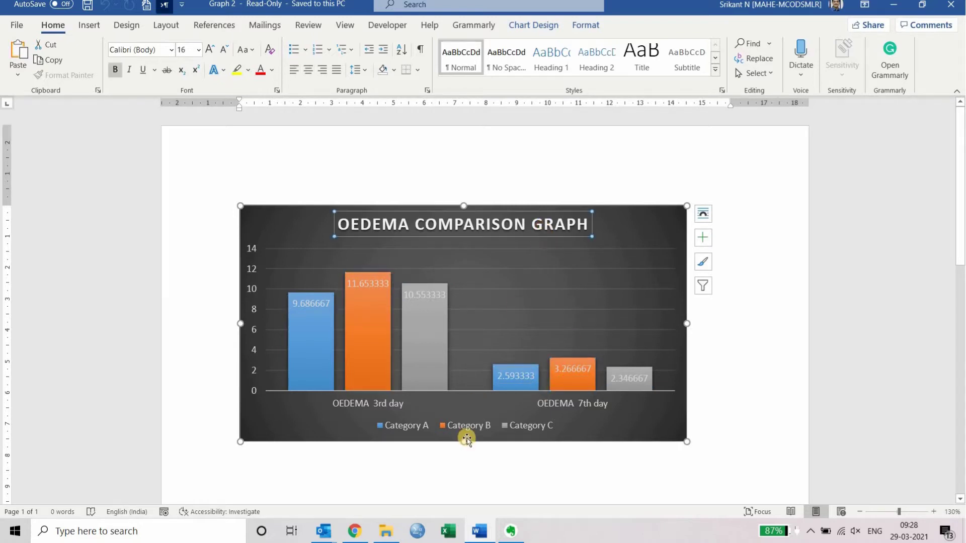
click(475, 428)
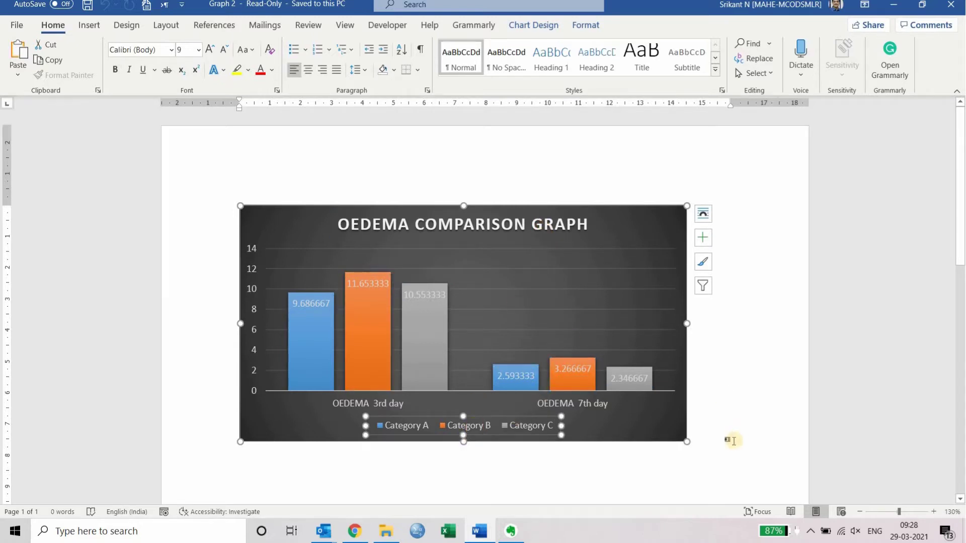
drag(678, 433, 748, 501)
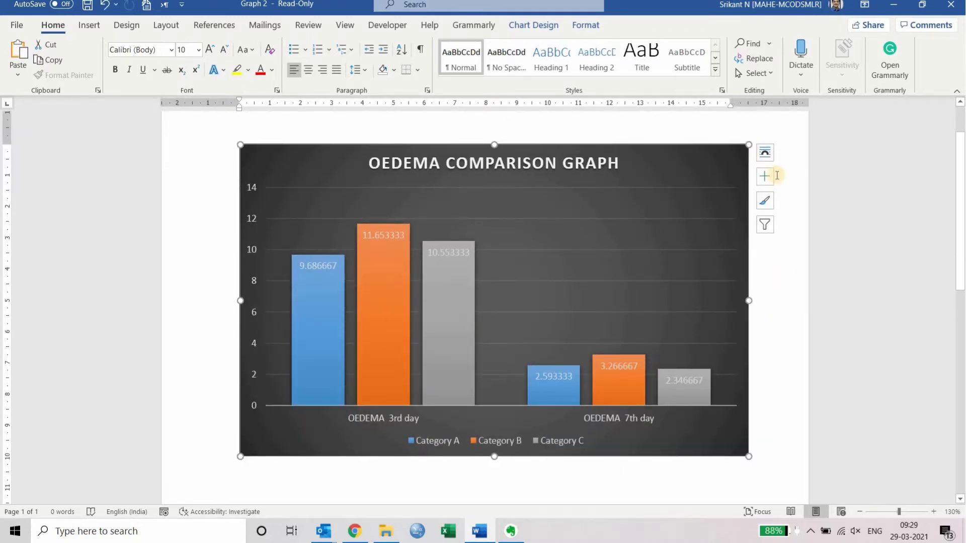
Step: Copy the OEDEMA chart and start a new empty line just below it
right_click(738, 154)
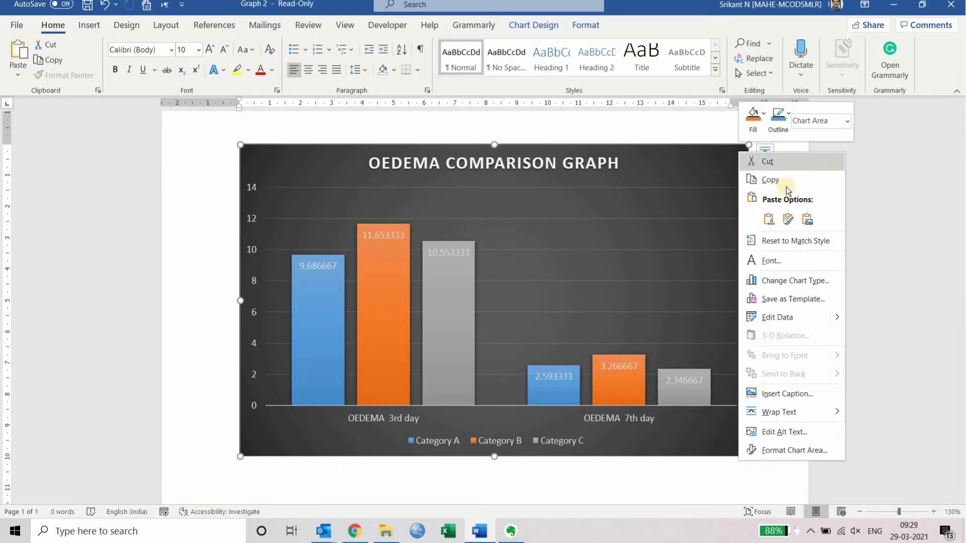
click(810, 179)
click(764, 402)
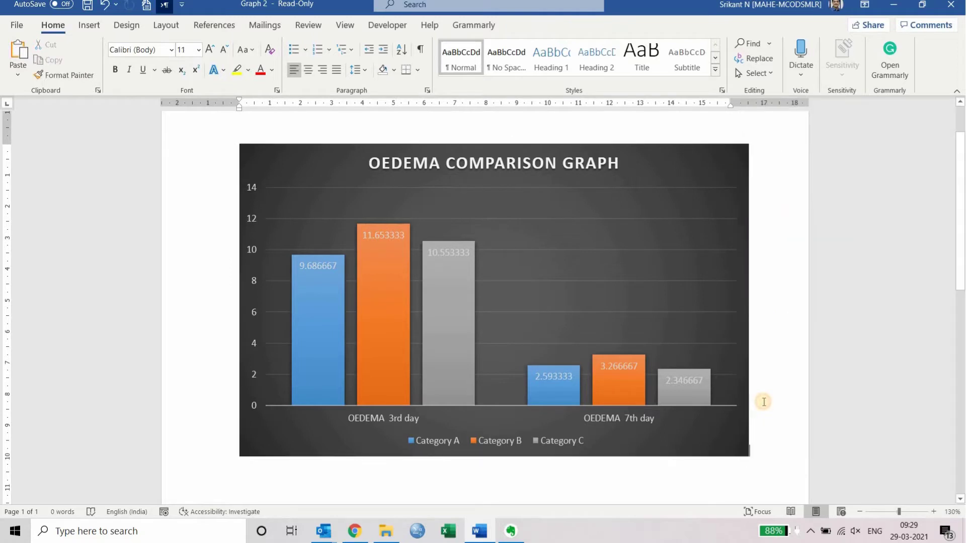
key(Return)
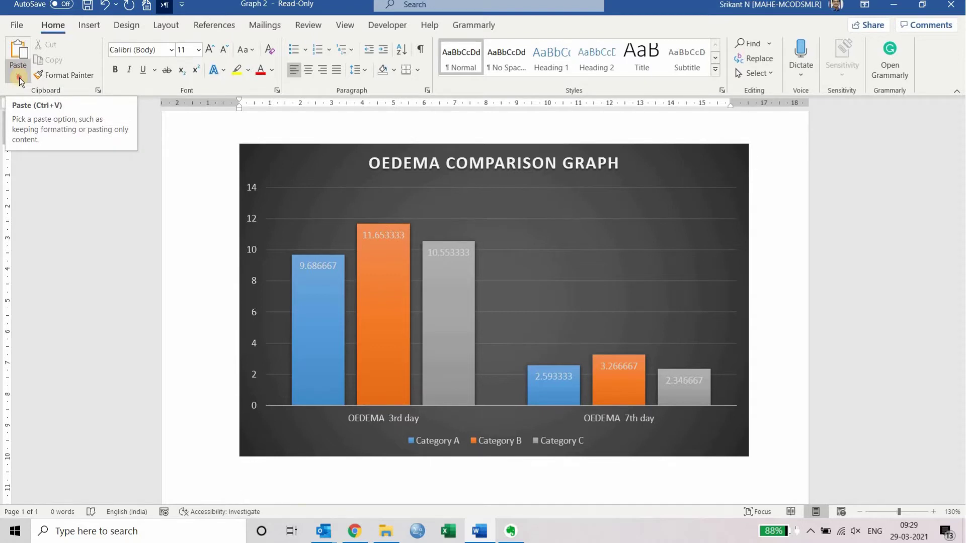
Step: Paste the copied chart on the new line as a picture and select it
click(19, 78)
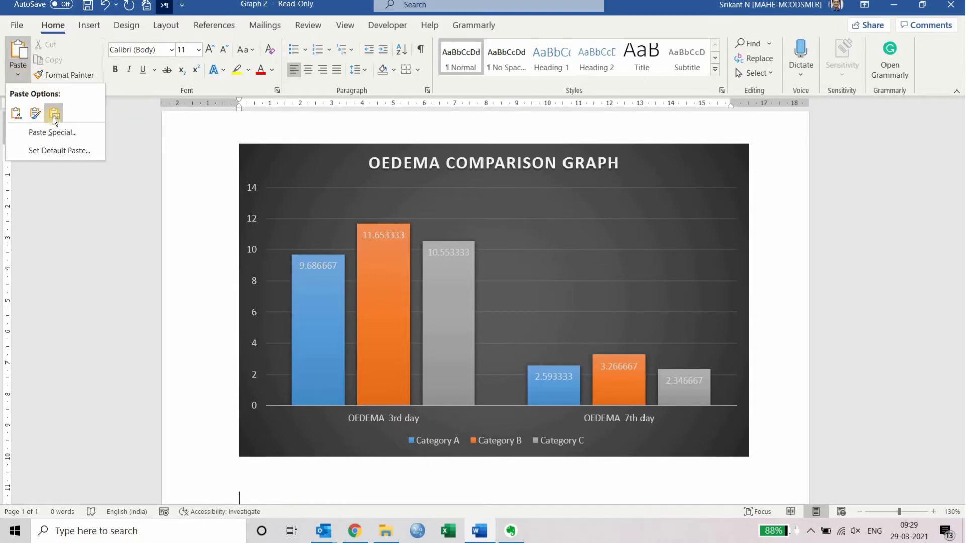
click(53, 116)
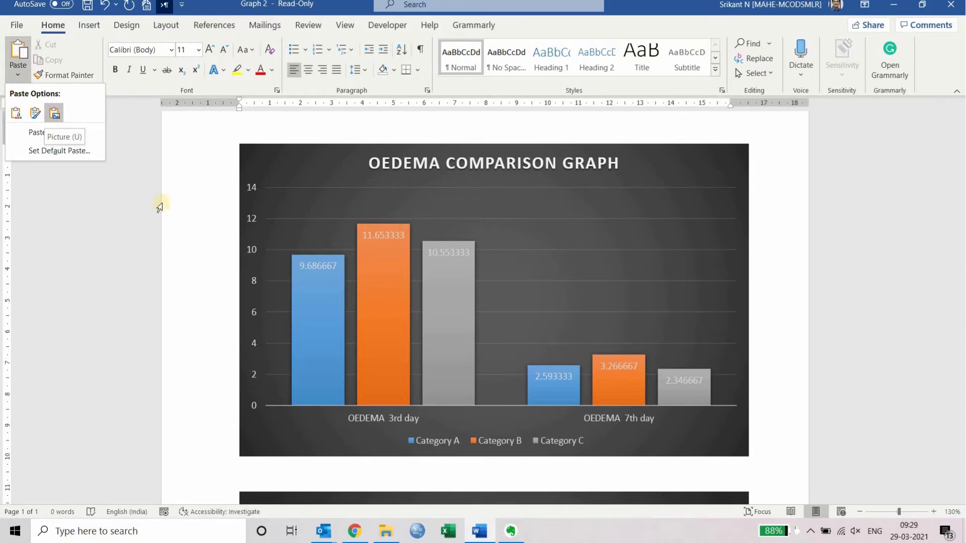
scroll(507, 313, down, 1)
scroll(507, 313, down, 5)
click(442, 339)
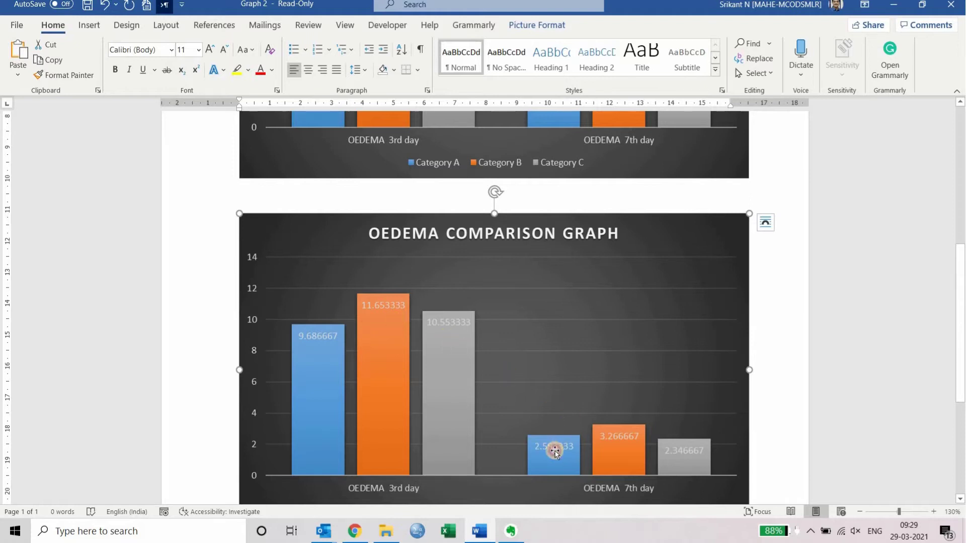
Step: Save the pasted chart picture to the Desktop as a JPEG File Interchange Format file named 'graph 2'
right_click(704, 236)
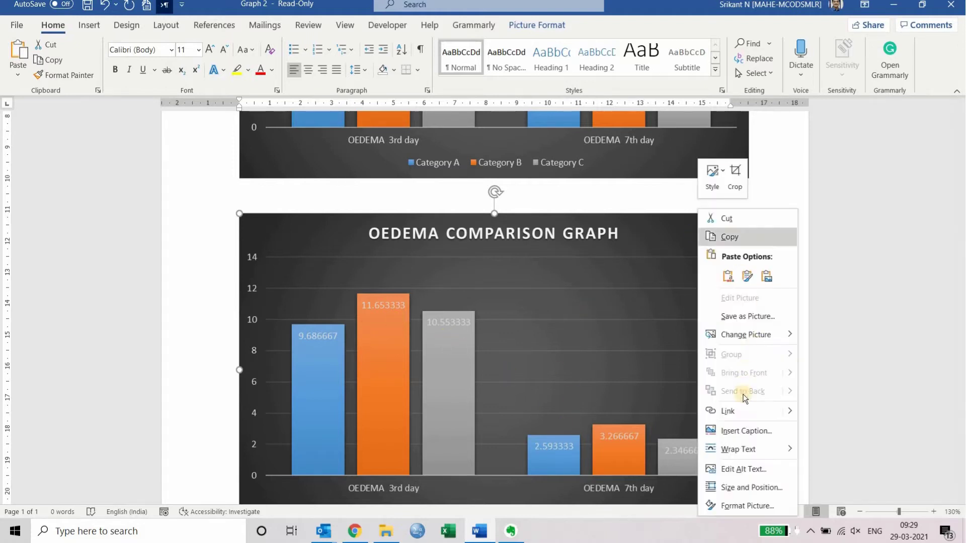
click(754, 317)
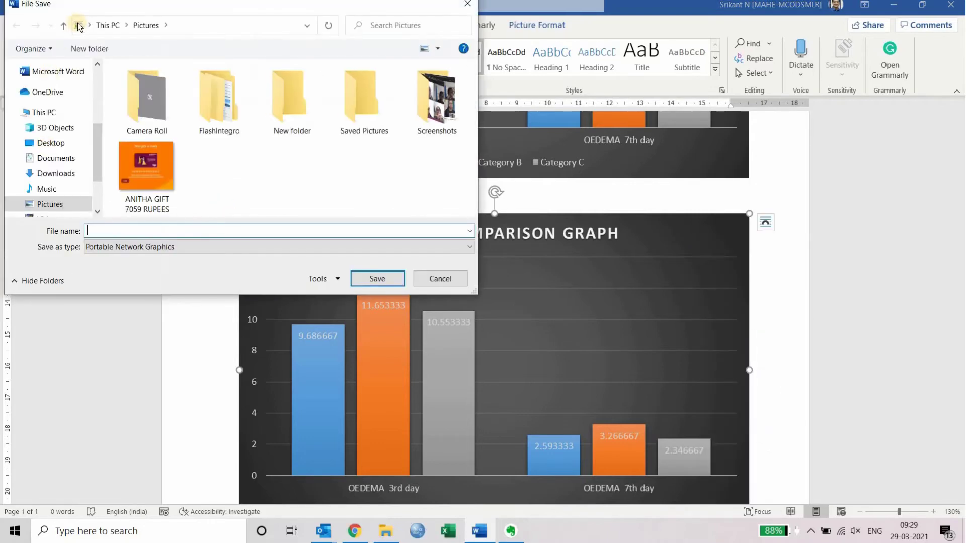
click(89, 25)
click(104, 44)
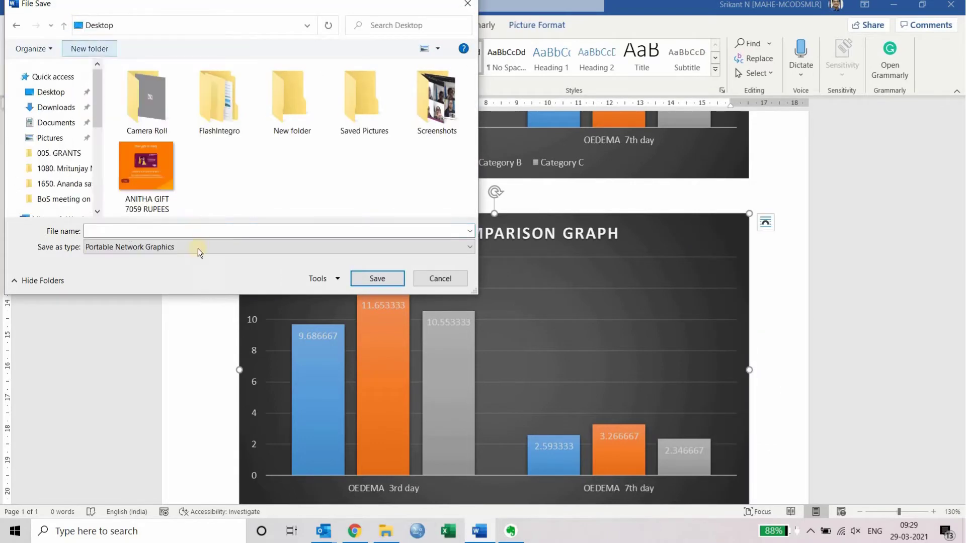
click(144, 247)
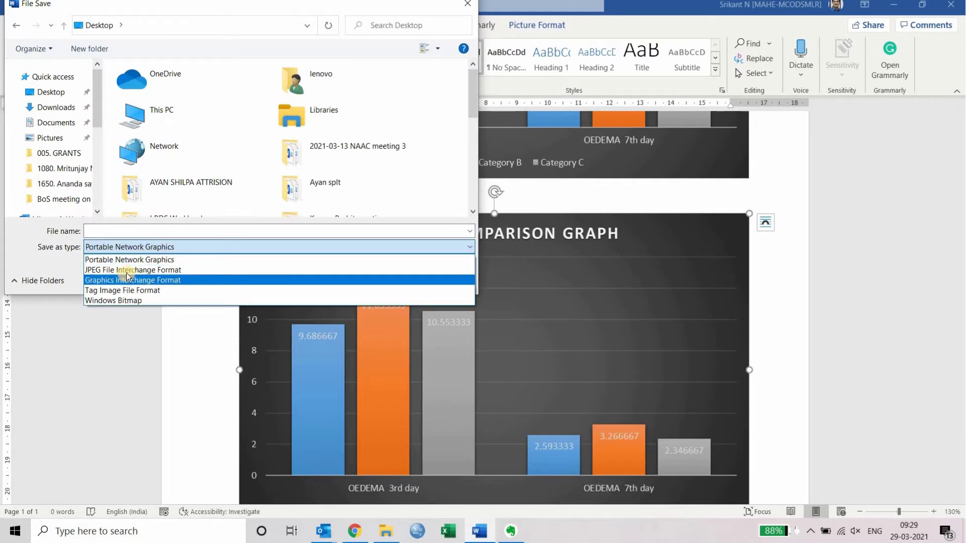
click(129, 270)
click(129, 227)
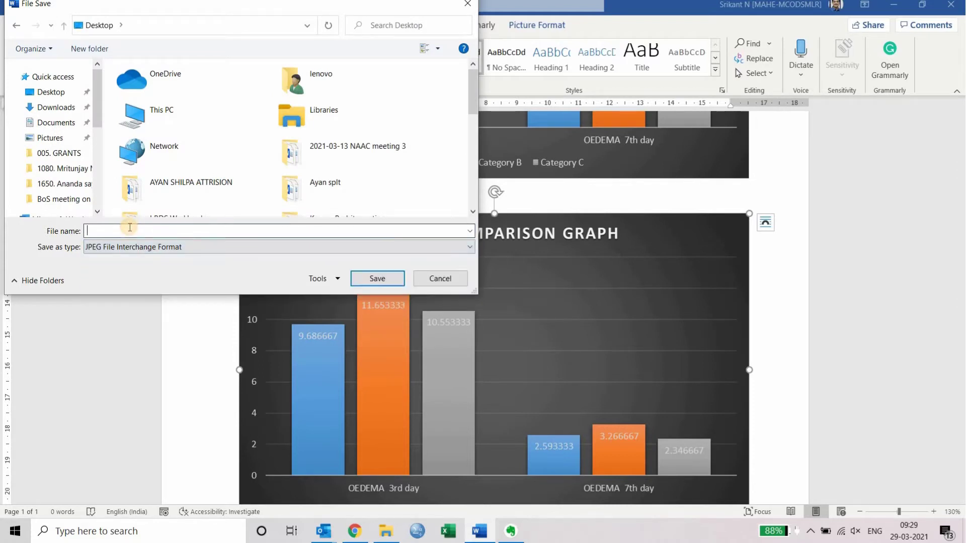
text(grap)
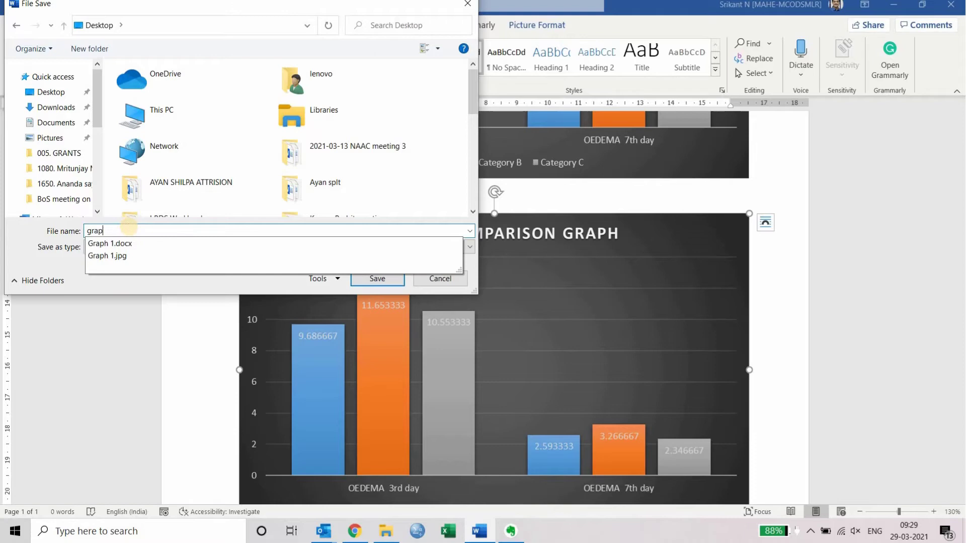
text(h 2)
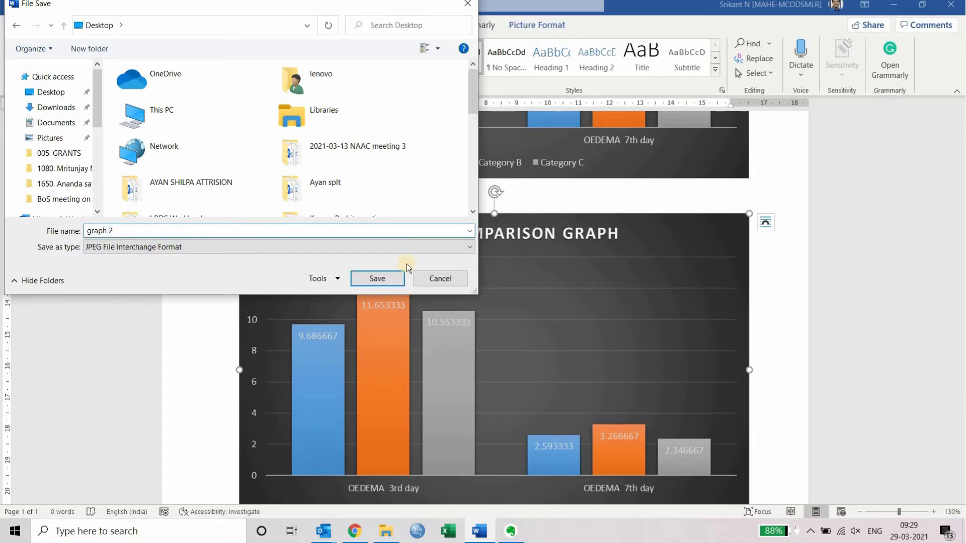
click(385, 276)
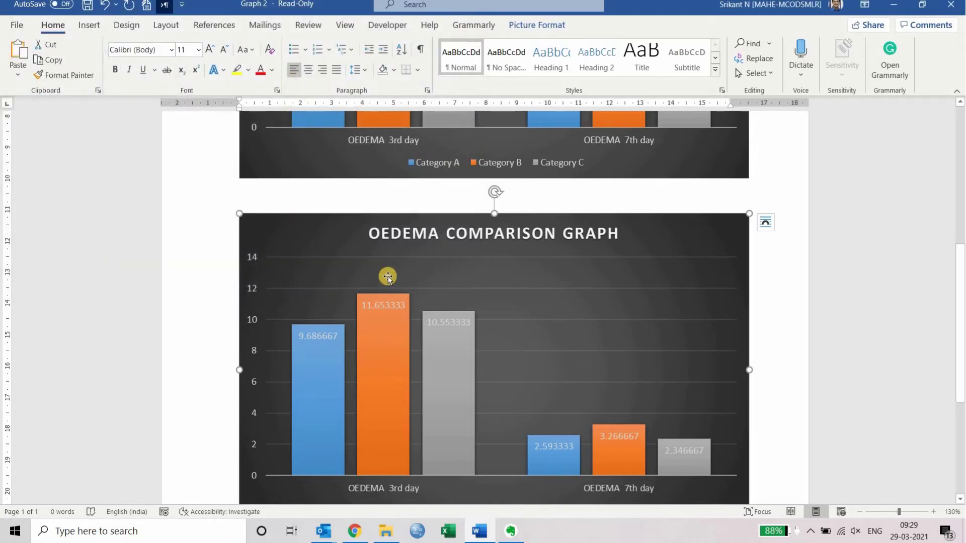
Step: Select the original chart, then the pasted chart picture below it in Word
click(626, 167)
scroll(669, 216, up, 3)
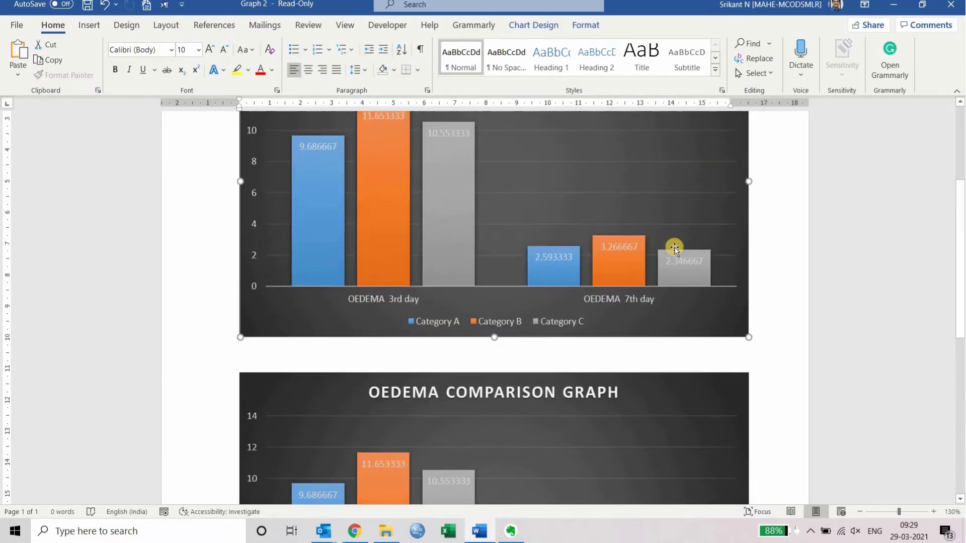
scroll(669, 196, down, 5)
click(652, 160)
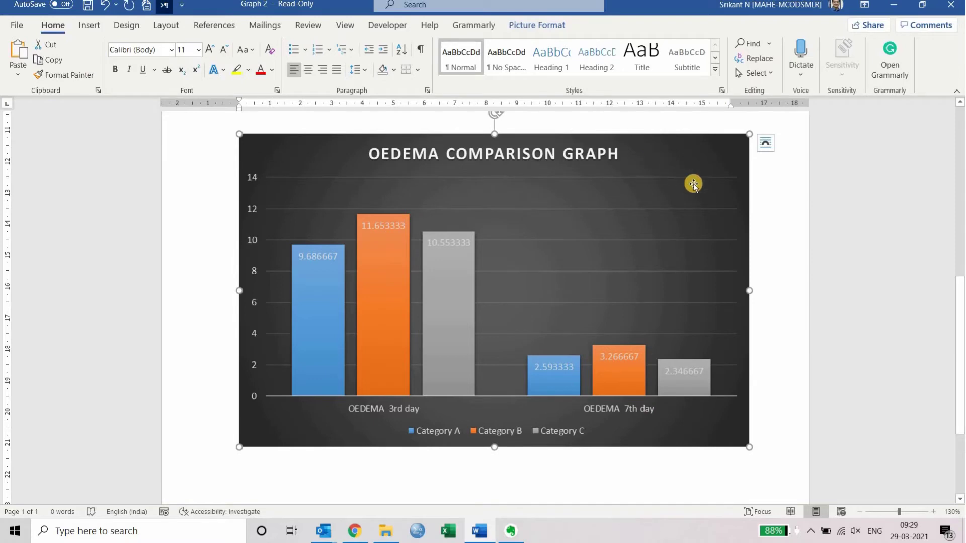
Step: Launch PowerPoint from the Start menu and create a new blank presentation
key(super)
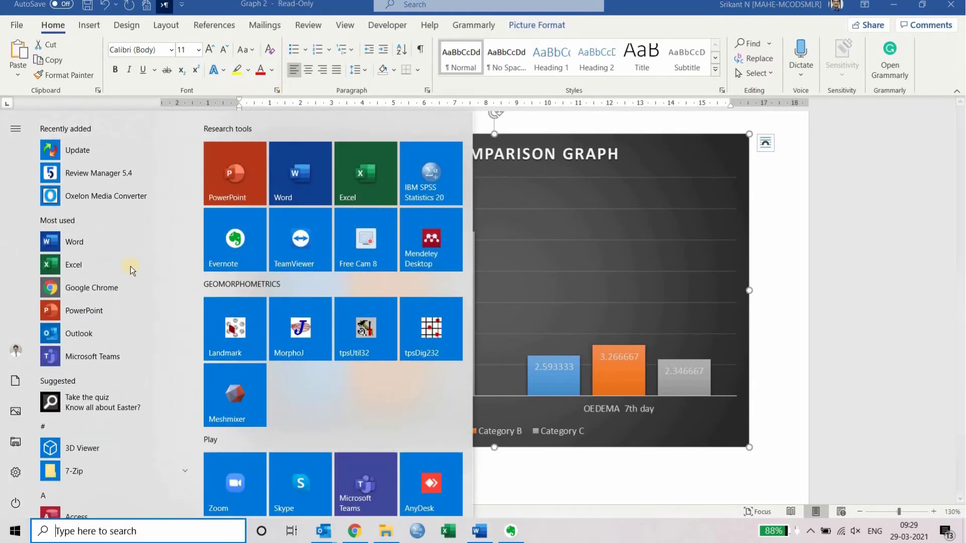
click(244, 172)
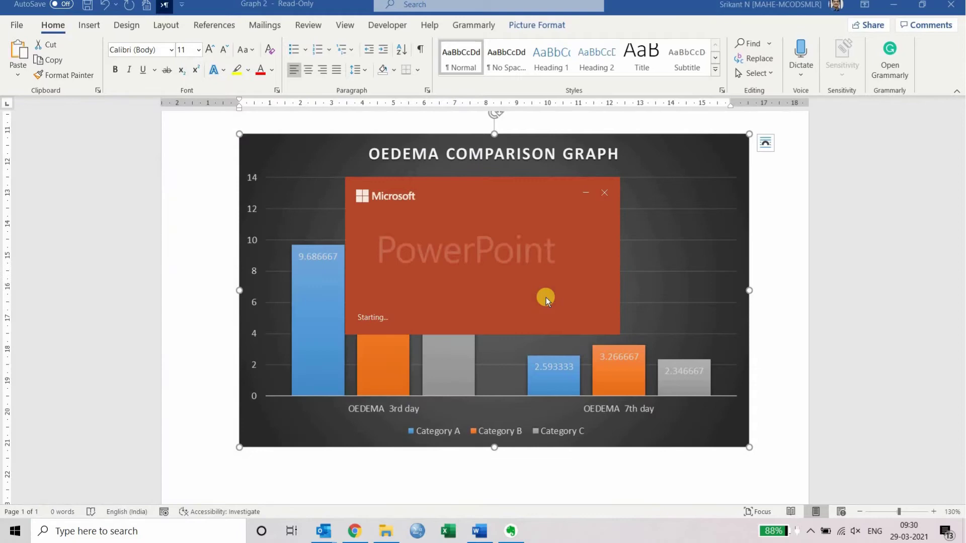
click(491, 291)
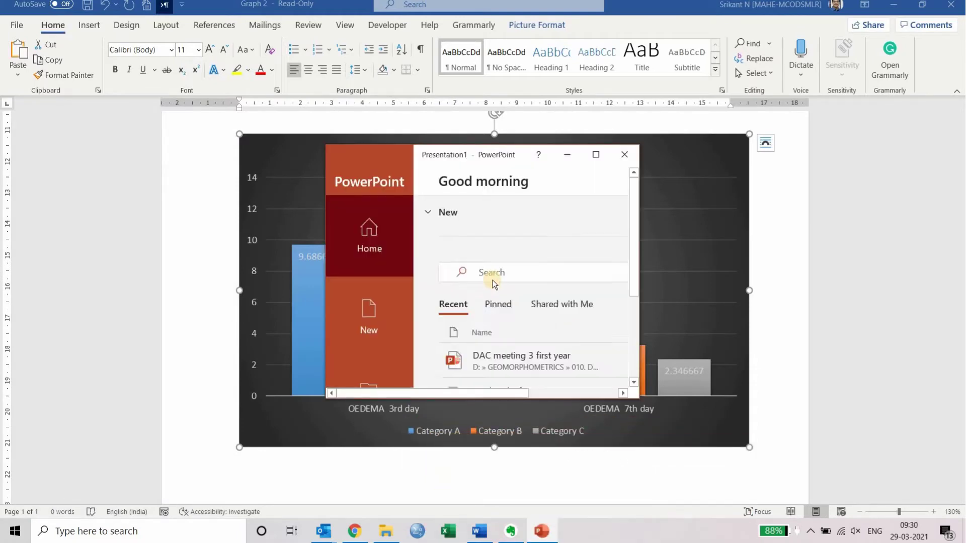
click(602, 144)
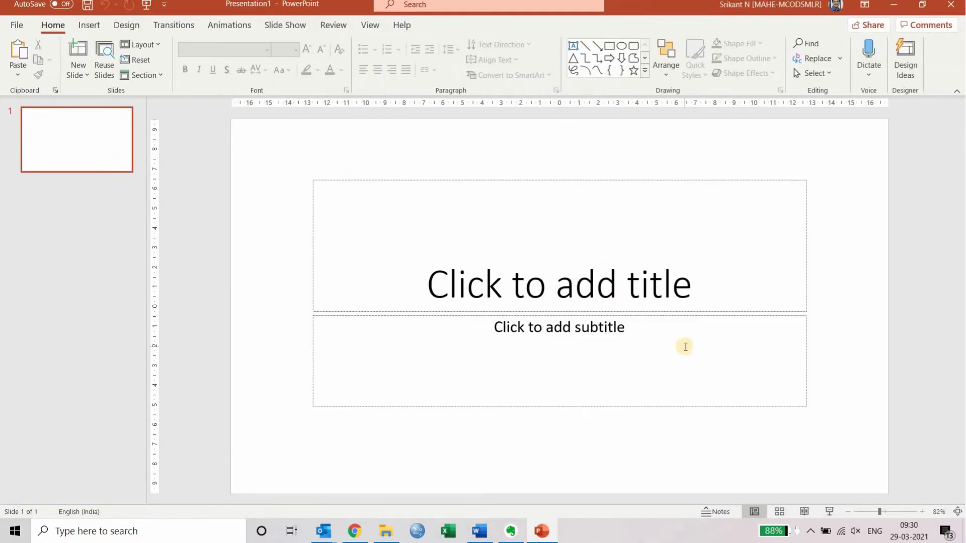
Step: Back in Word, copy the original OEDEMA COMPARISON GRAPH chart
key(alt+Tab)
scroll(729, 207, up, 10)
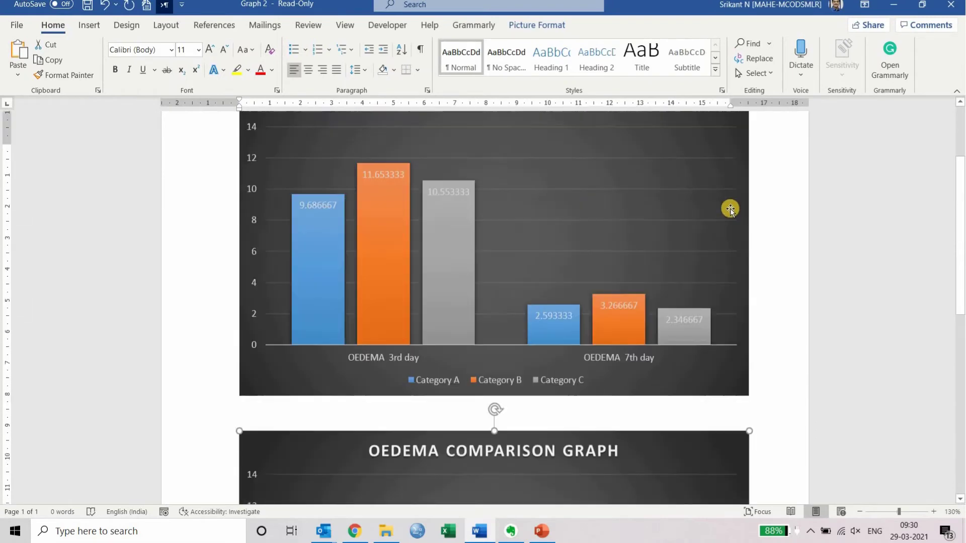
right_click(729, 207)
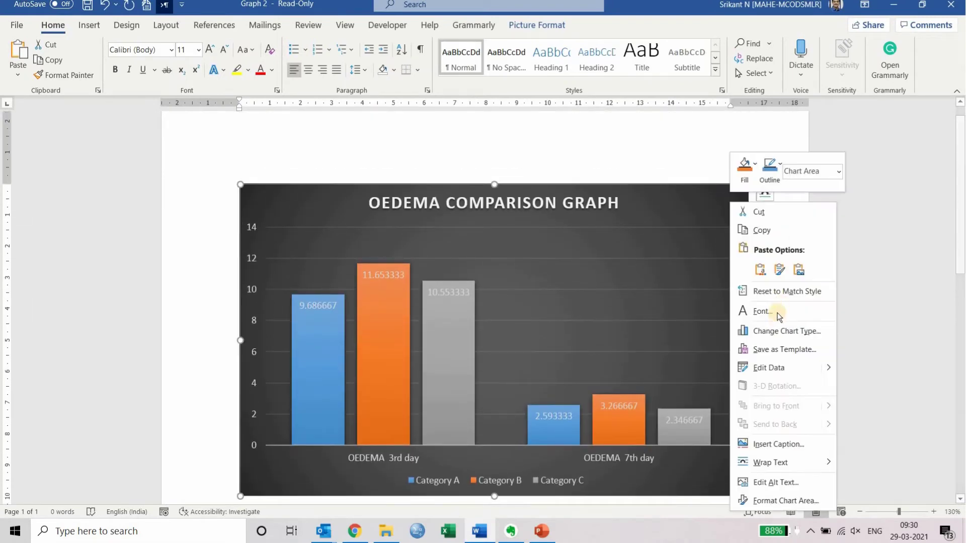
click(771, 232)
Step: Delete the slide's empty title placeholders and paste the copied OEDEMA chart in their place
key(alt+Tab)
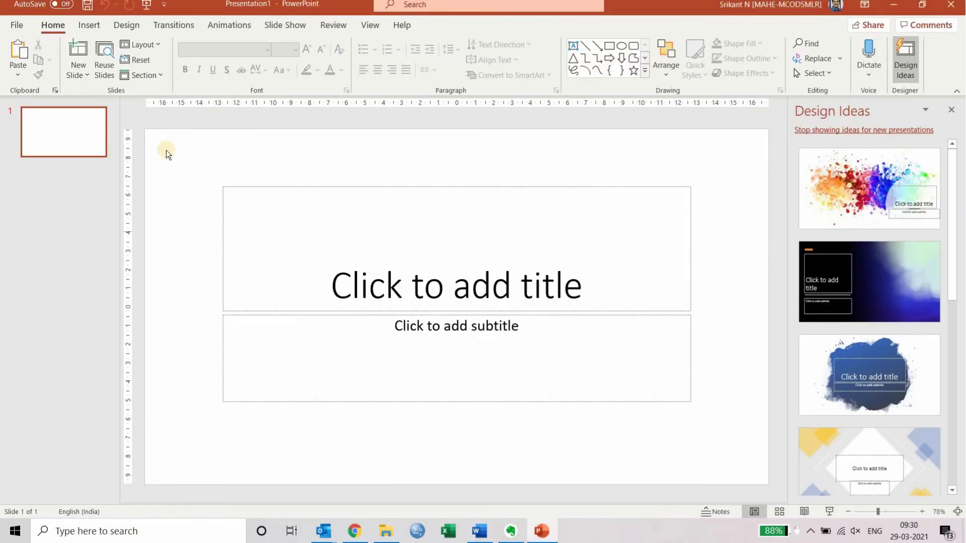
drag(175, 162, 733, 456)
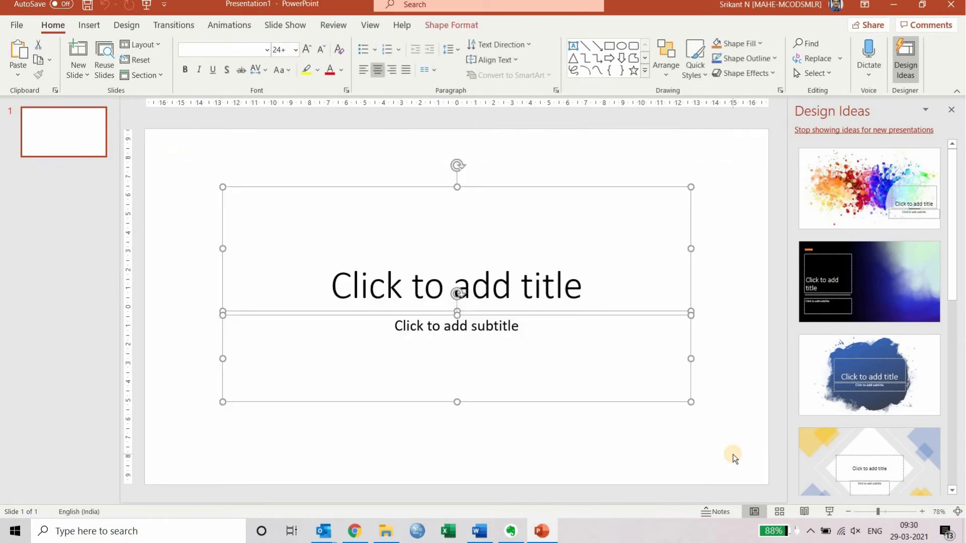
key(Delete)
key(ctrl+v)
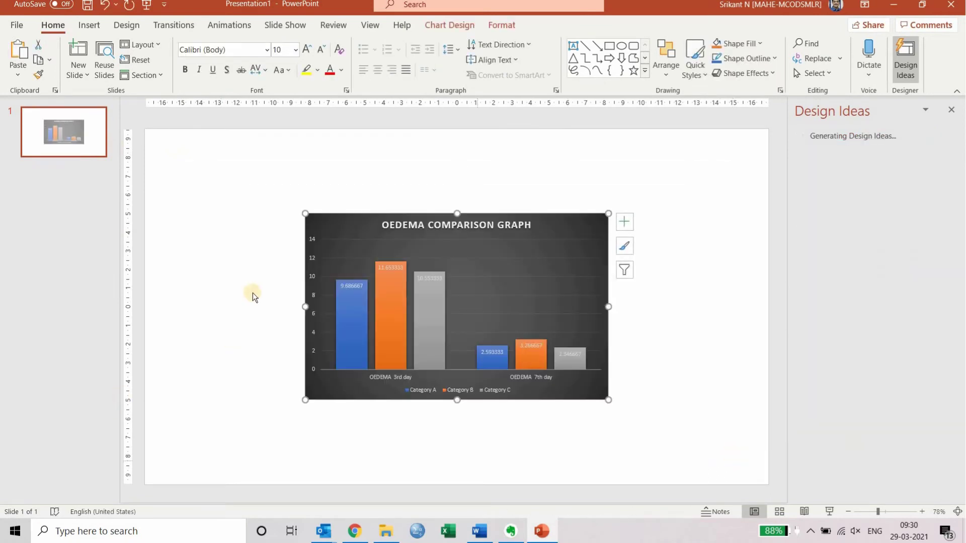
Step: Stretch the chart to fill the slide and raise its text size to 24 pt
drag(217, 168, 145, 129)
drag(607, 399, 769, 484)
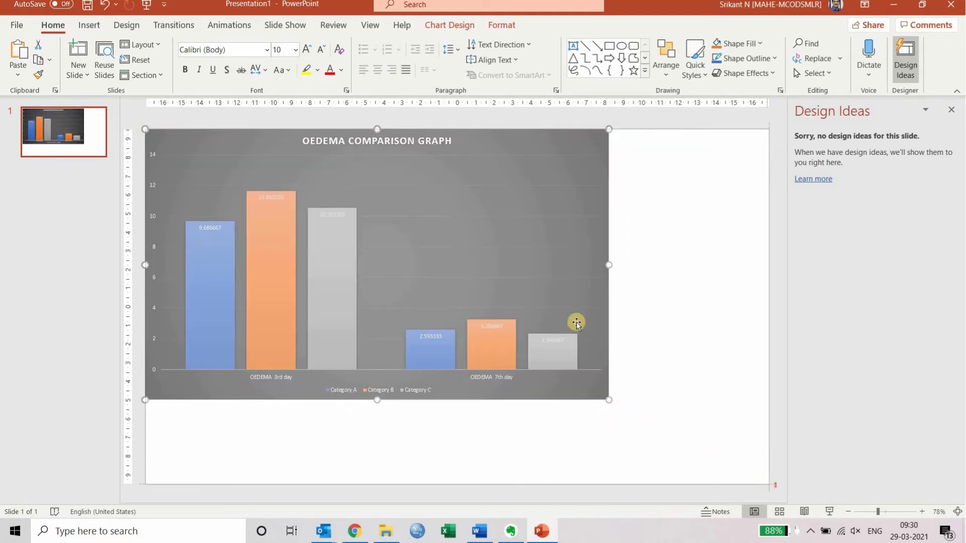
click(307, 50)
click(307, 50)
click(307, 51)
click(307, 51)
click(307, 50)
click(306, 51)
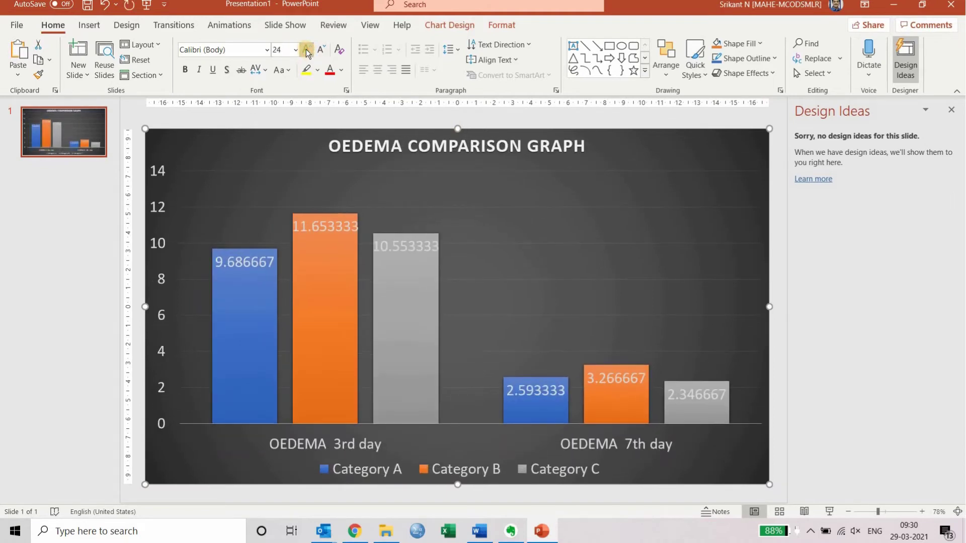
Step: Format the Category C data labels as Number with two decimal places
double_click(325, 227)
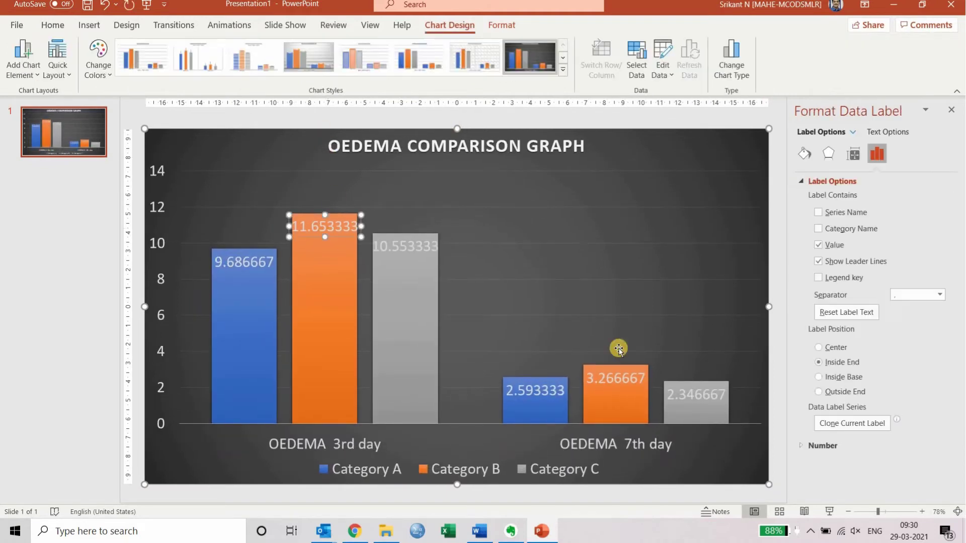
click(409, 251)
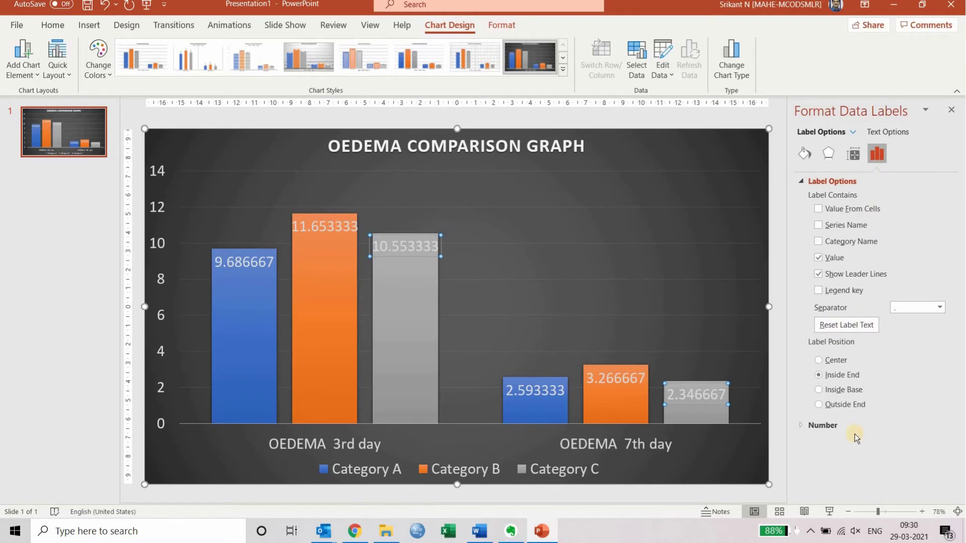
click(833, 426)
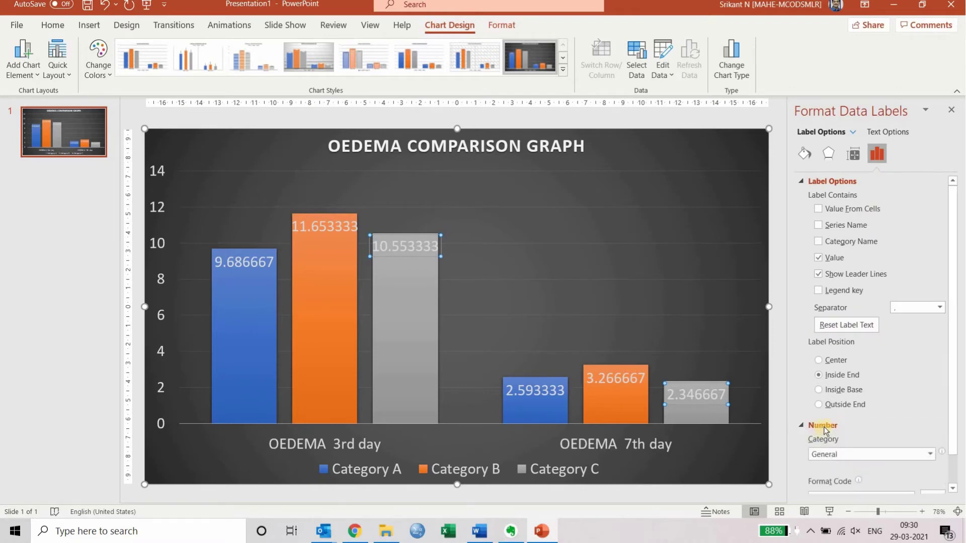
scroll(850, 418, down, 1)
click(845, 422)
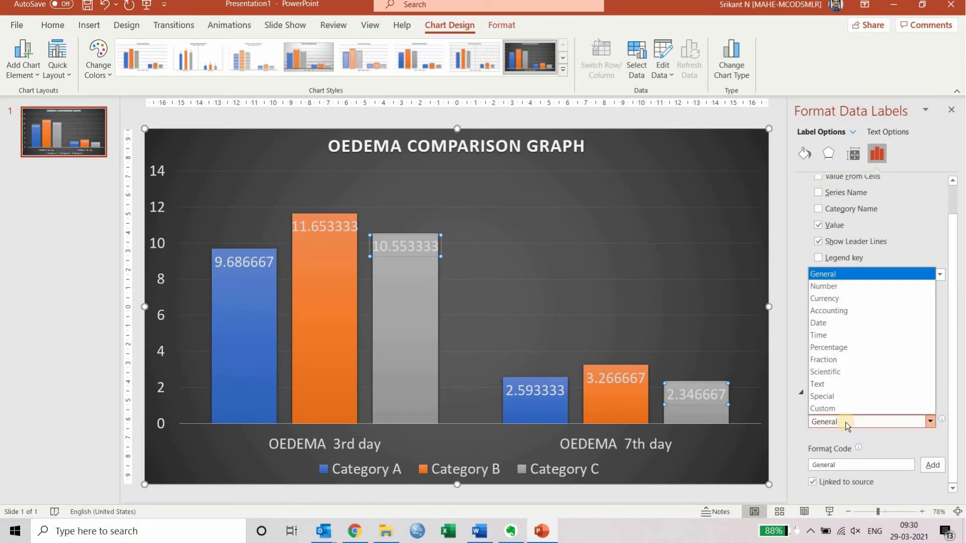
click(830, 287)
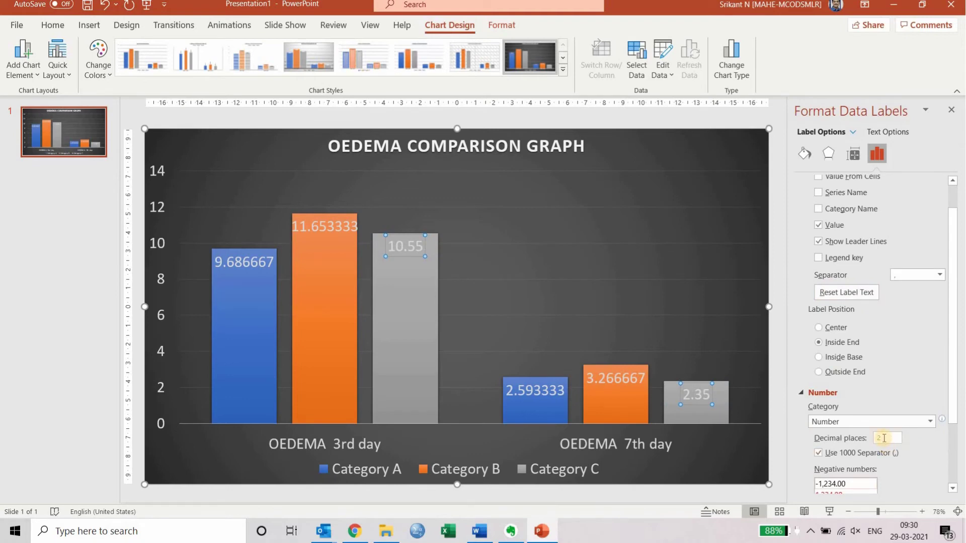
Step: Give the Category A and Category B data labels the same two-decimal Number format
click(549, 397)
click(861, 454)
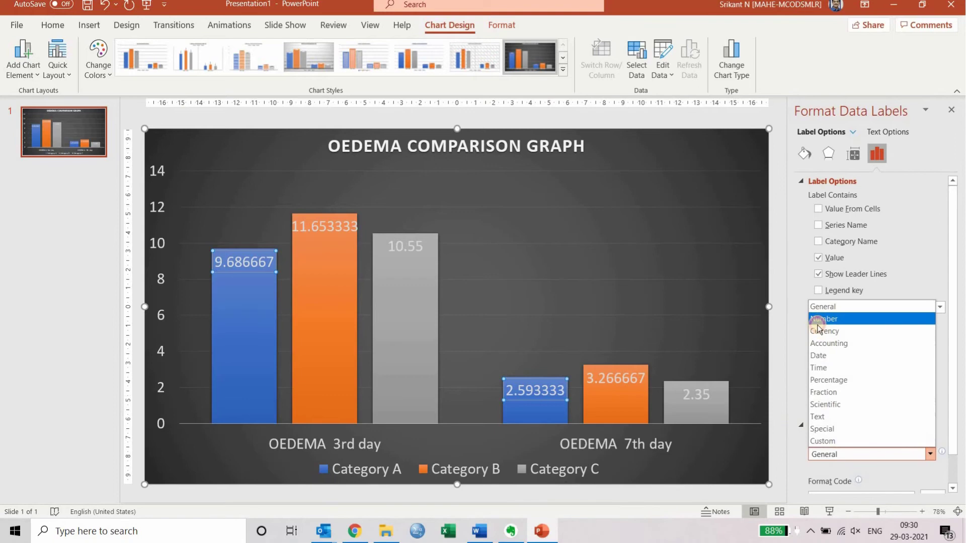
click(818, 327)
click(632, 378)
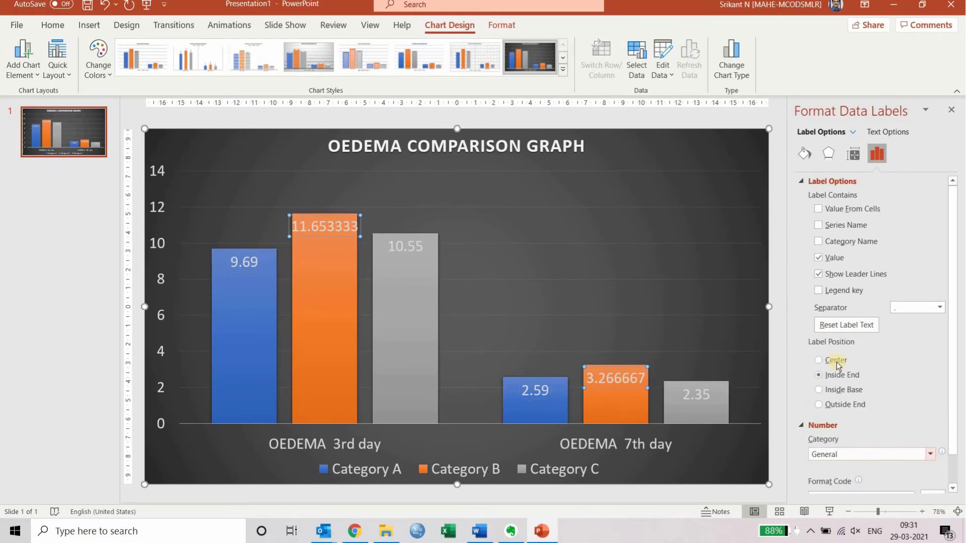
click(865, 454)
click(834, 319)
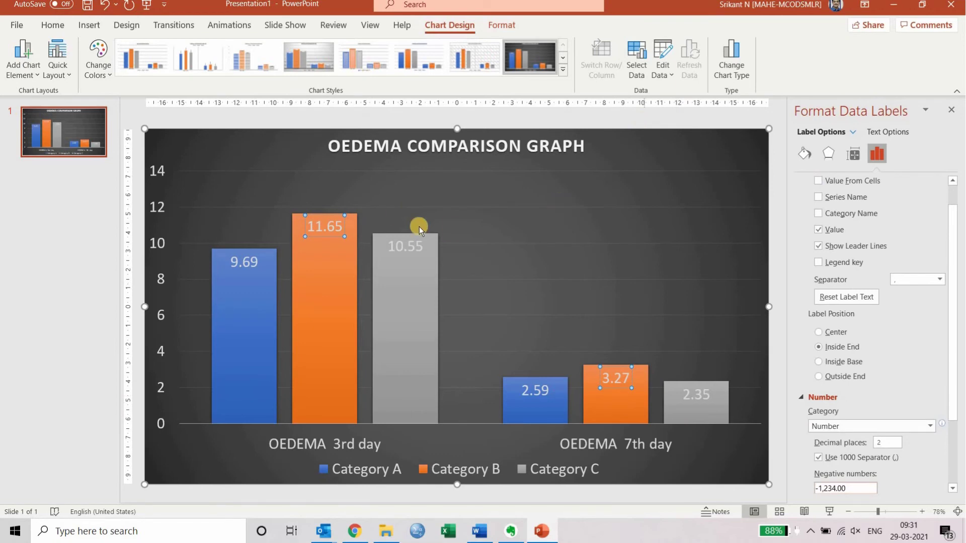
Step: Select the whole chart area and choose Save as Picture from its shortcut menu
key(Escape)
key(Escape)
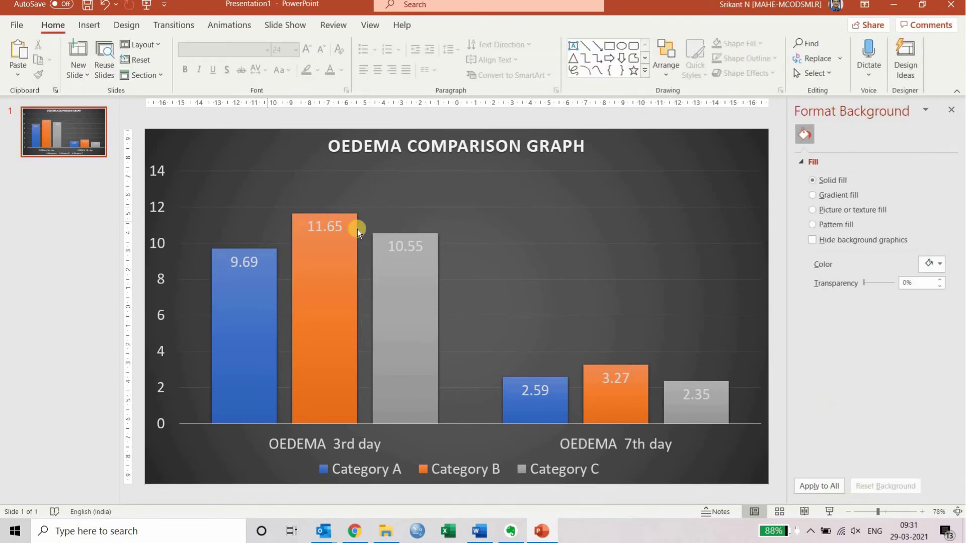
click(656, 144)
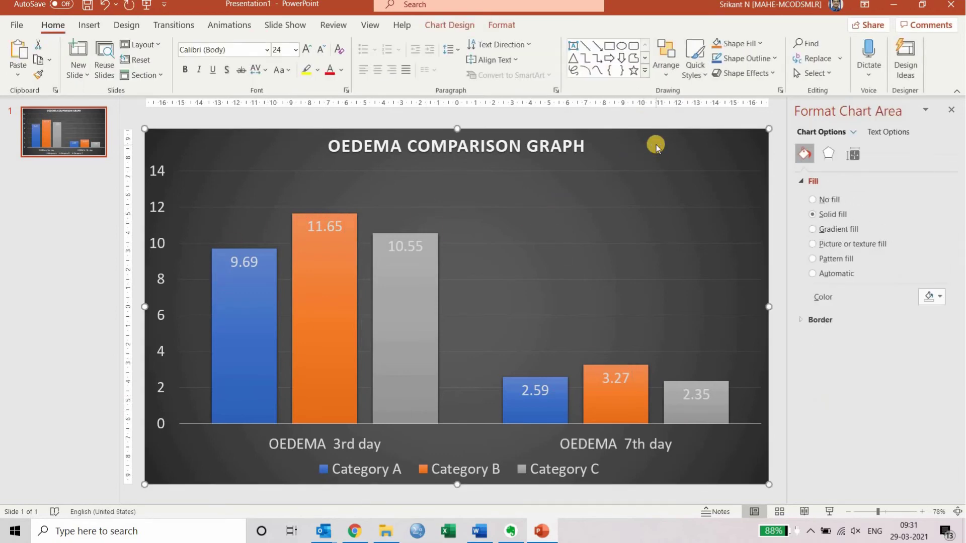
right_click(656, 144)
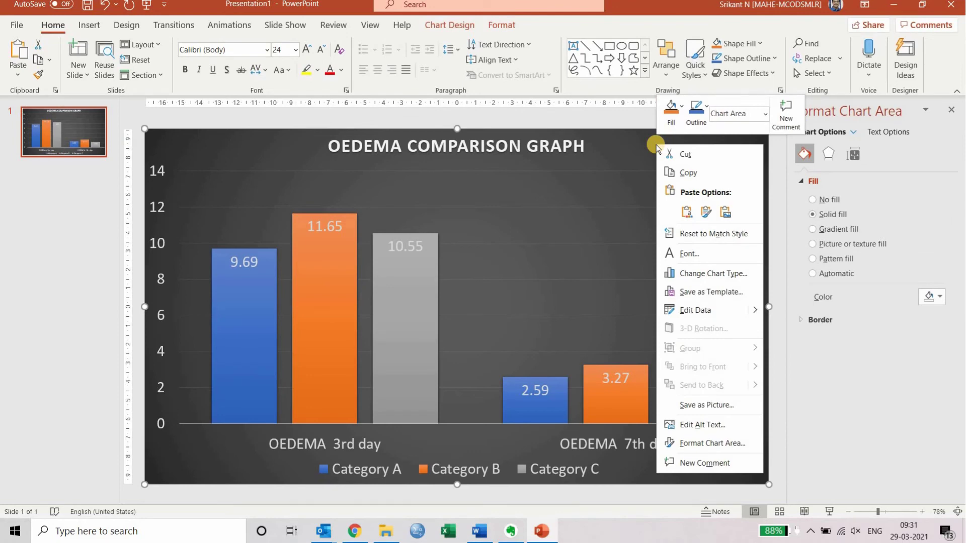
click(707, 406)
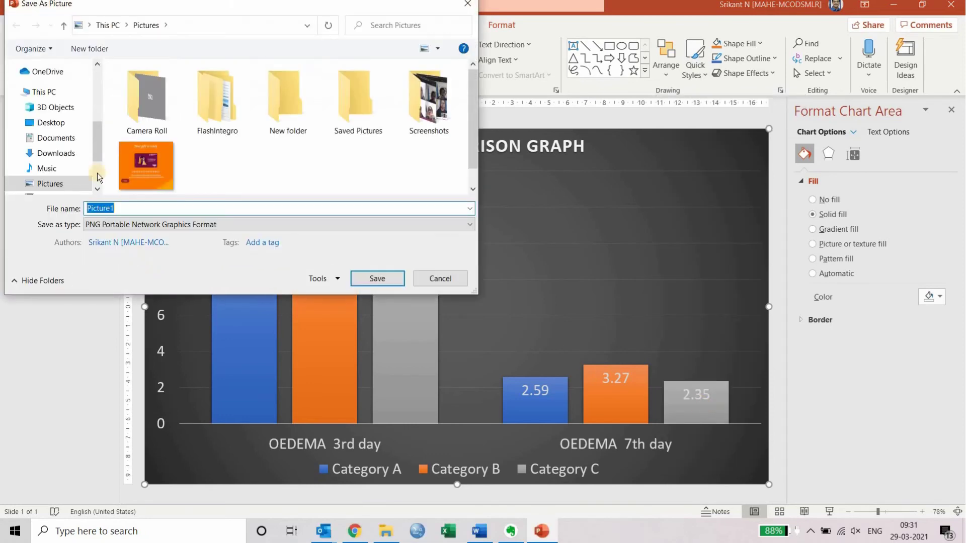
Step: Save the chart to the Desktop as a JPEG File Interchange Format picture named Picture1
click(92, 29)
click(89, 25)
click(89, 26)
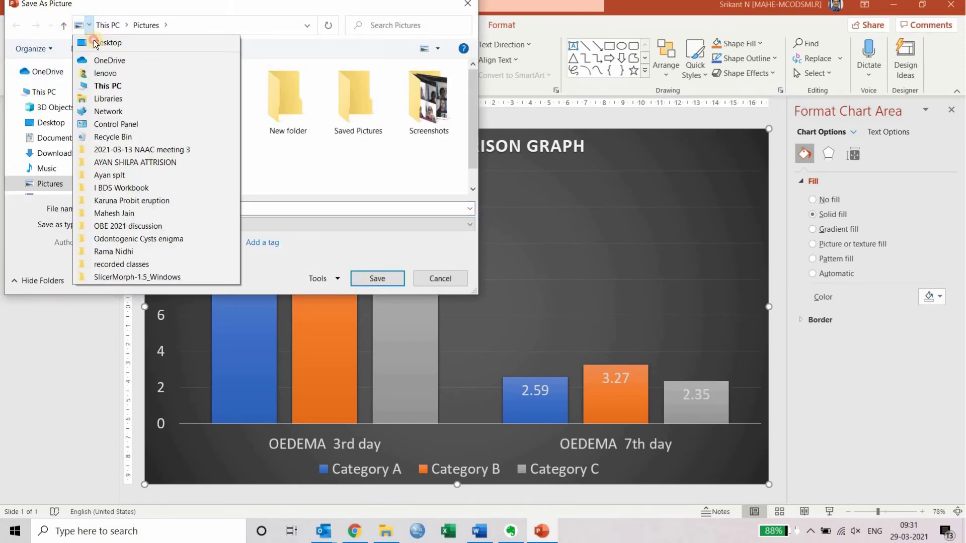
click(108, 40)
click(157, 224)
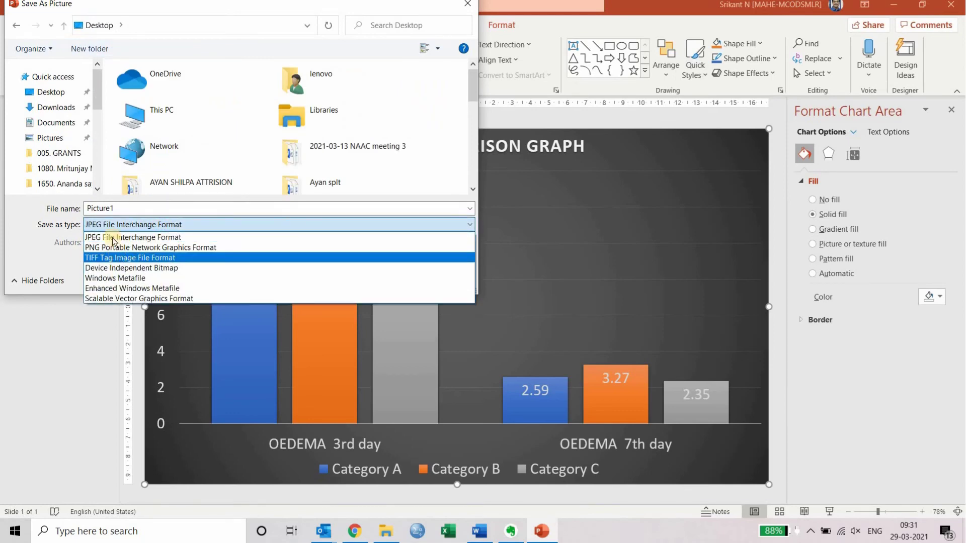
click(151, 237)
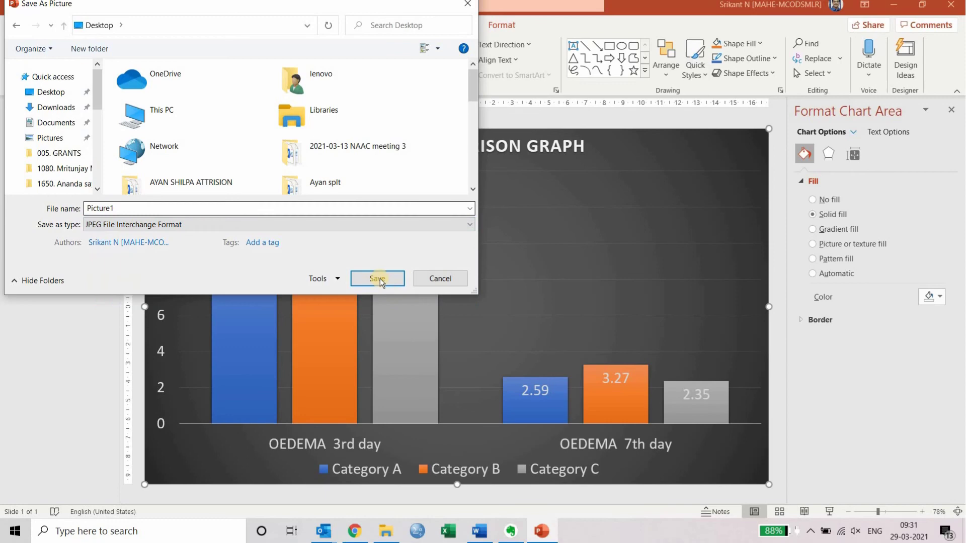
click(378, 277)
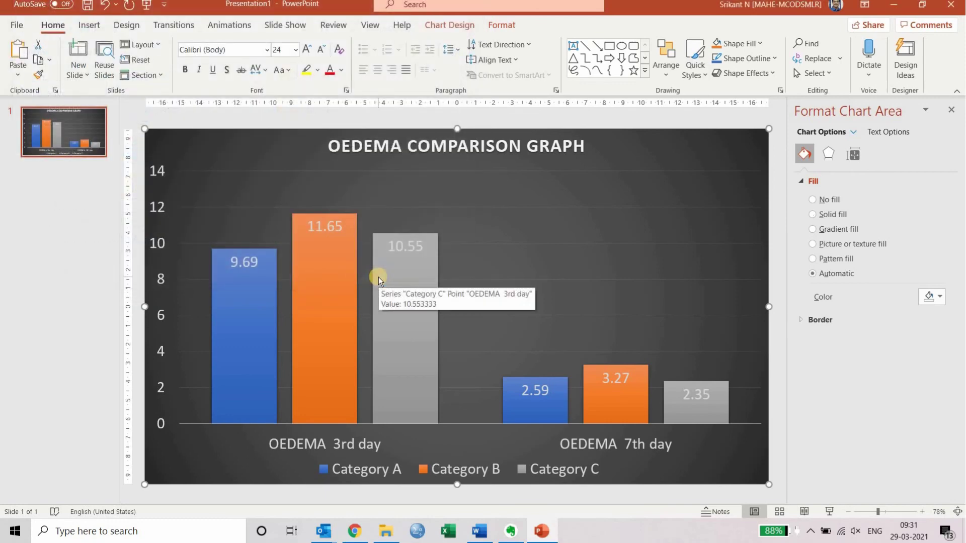